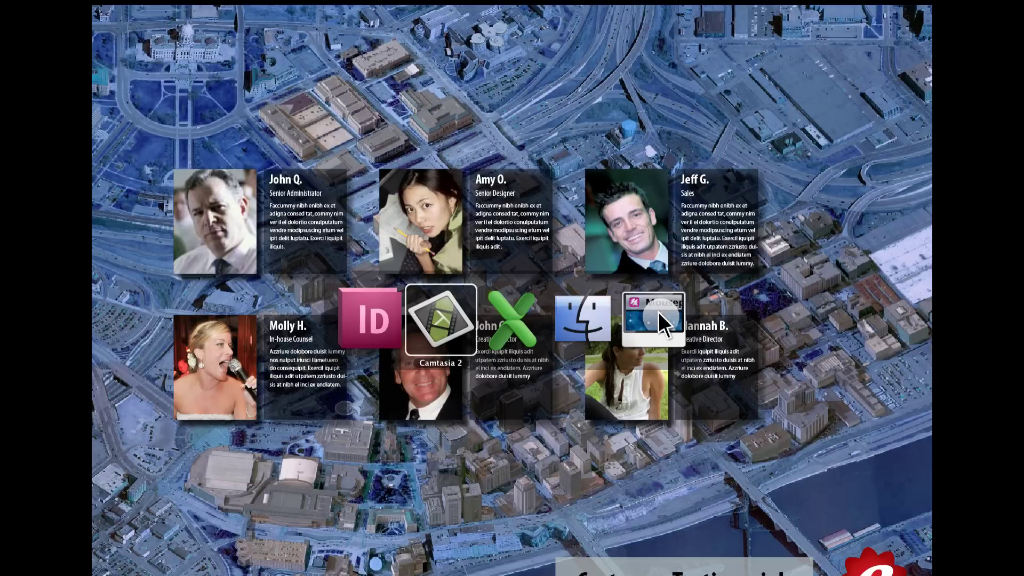
{"action": "key", "text": "super+Tab"}
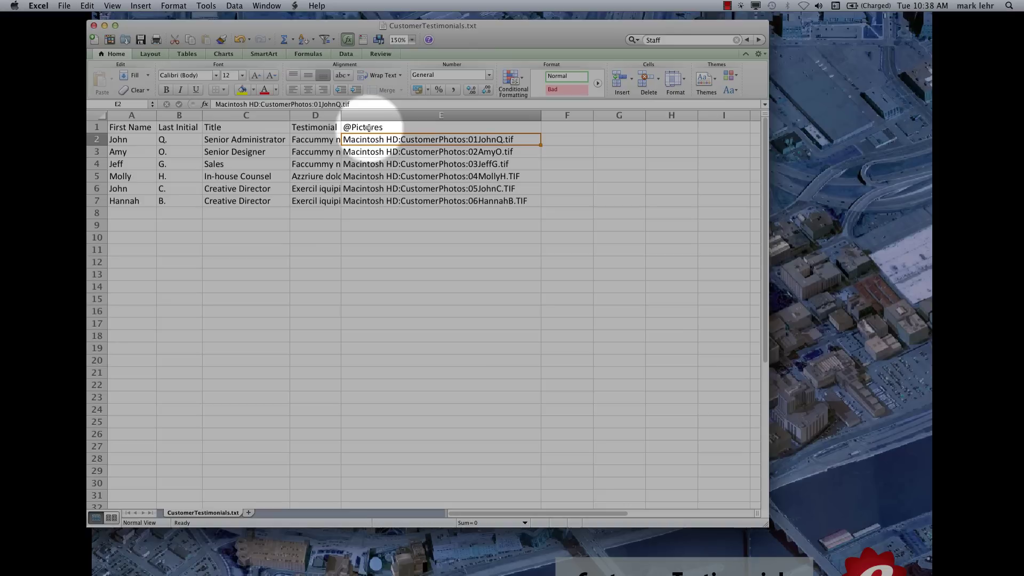
{"action": "left_click", "coordinate": [369, 128]}
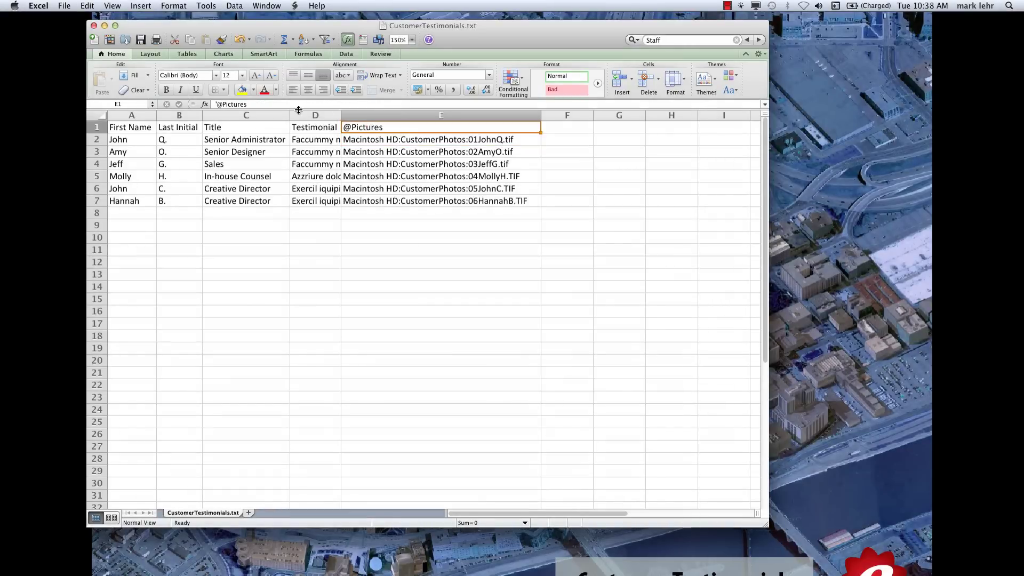
{"action": "left_click", "coordinate": [213, 104]}
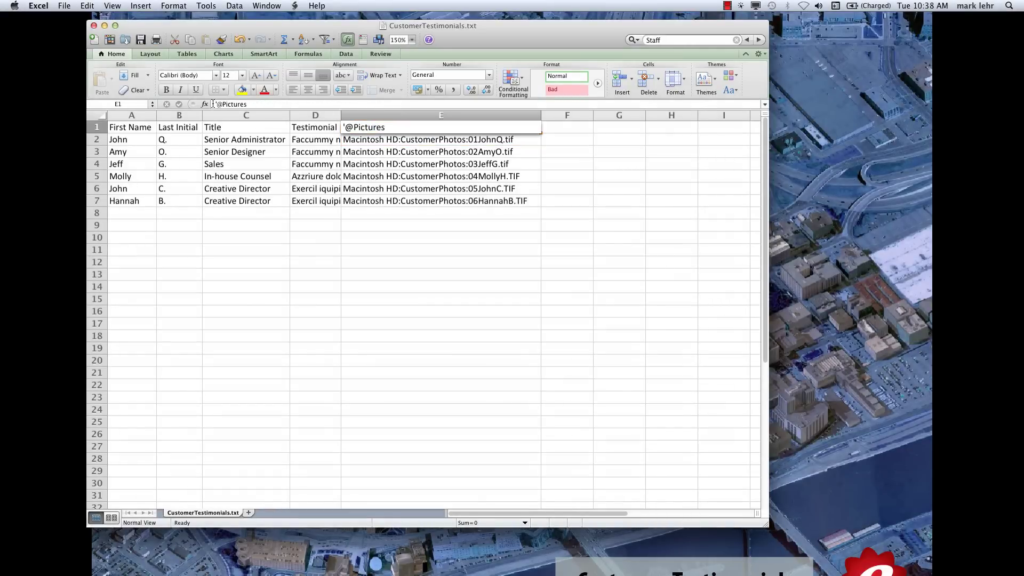
{"action": "left_click", "coordinate": [267, 102]}
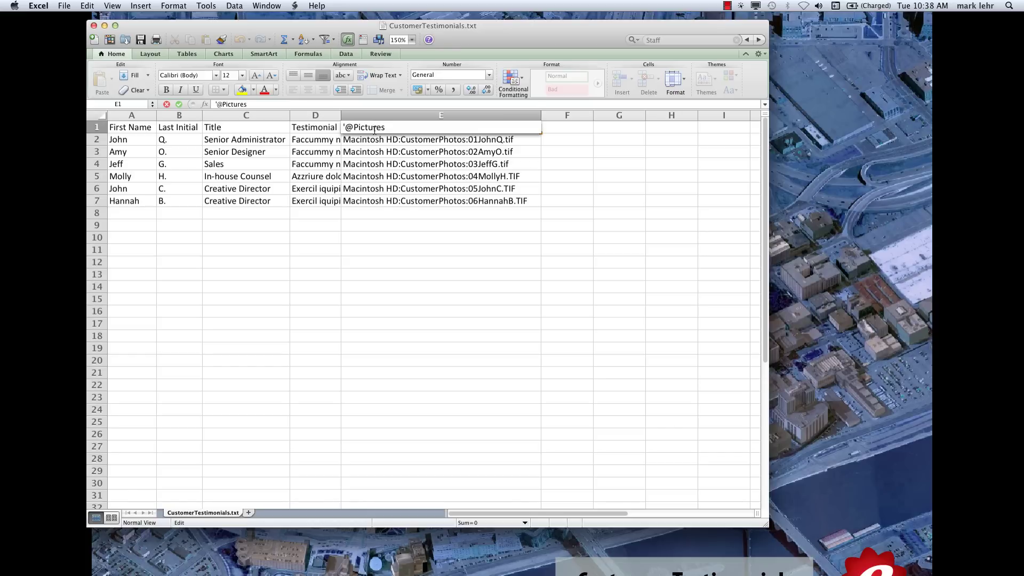
{"action": "left_click", "coordinate": [375, 128]}
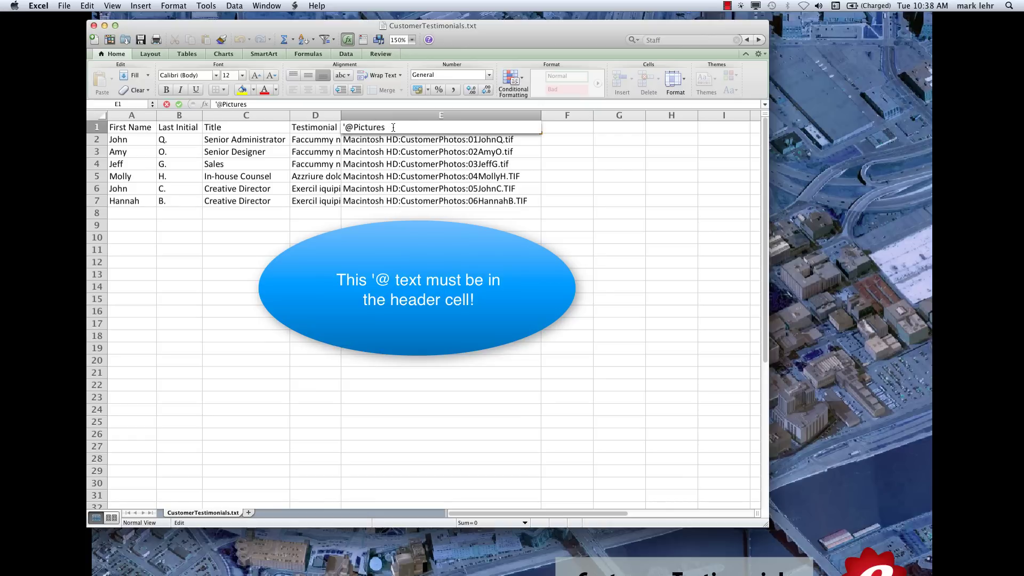
{"action": "left_click", "coordinate": [405, 115]}
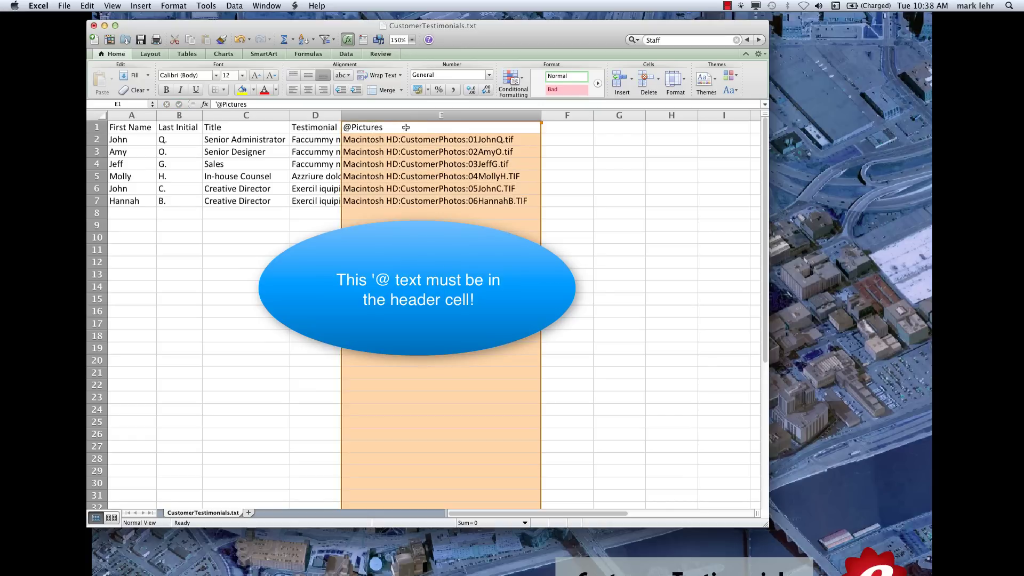
{"action": "left_click", "coordinate": [407, 128]}
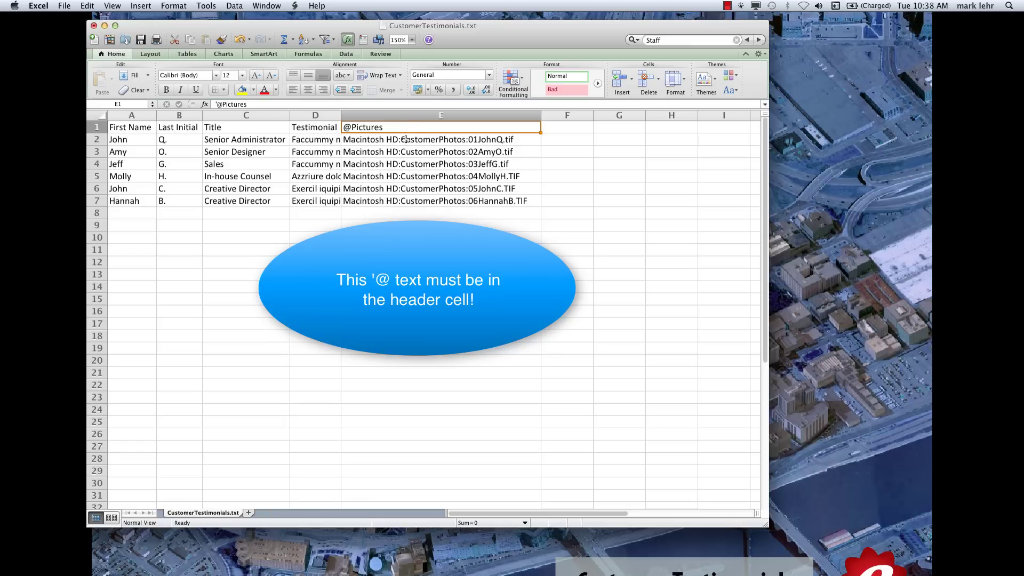
{"action": "left_click", "coordinate": [406, 139]}
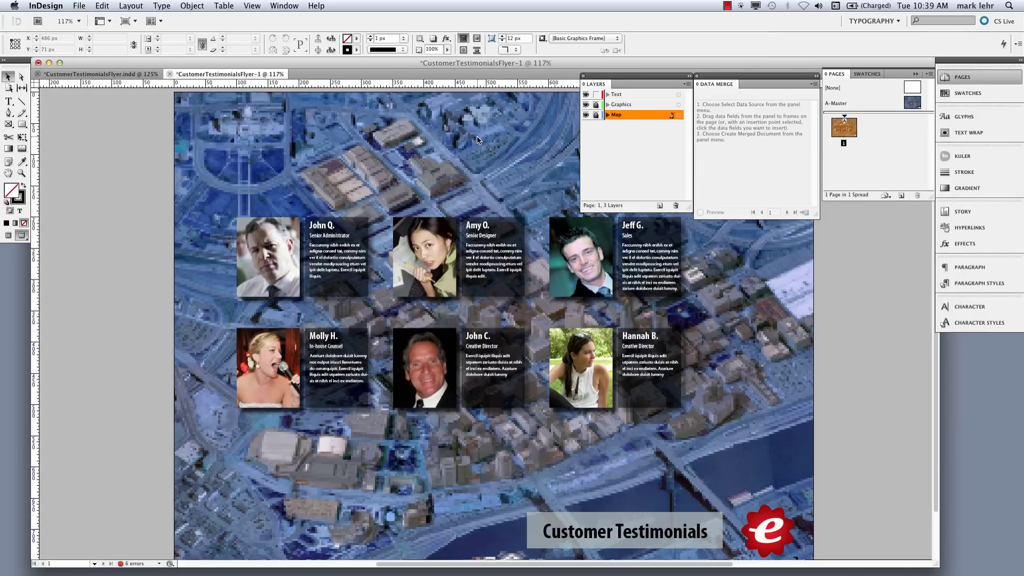
Open Macintosh HD in Finder and select the 01JohnQ part of 01JohnQ.tif in CustomerPhotos.
{"action": "key", "text": "super+Tab"}
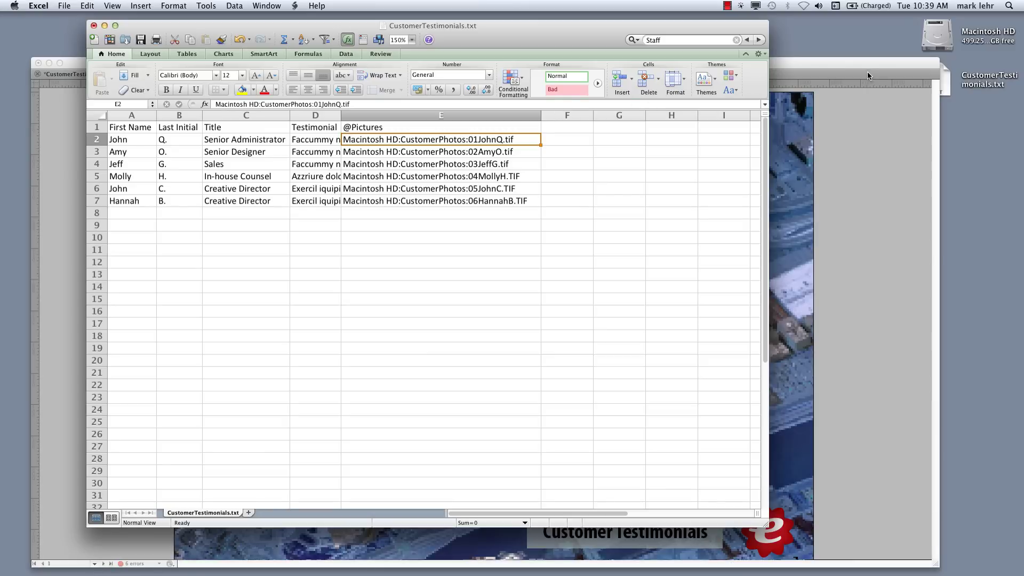
{"action": "double_click", "coordinate": [937, 39]}
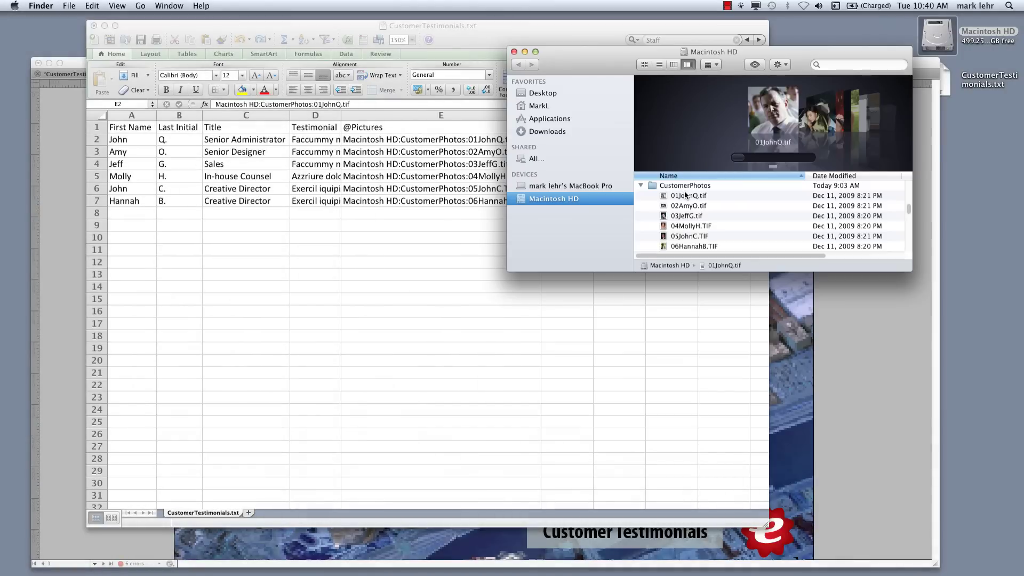
{"action": "left_click", "coordinate": [686, 197]}
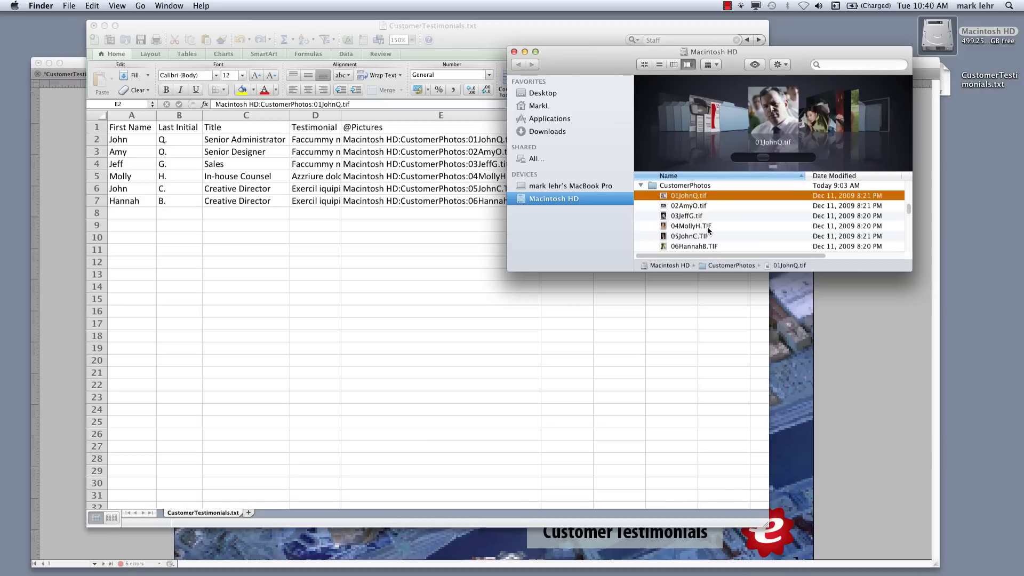
{"action": "left_click", "coordinate": [686, 196]}
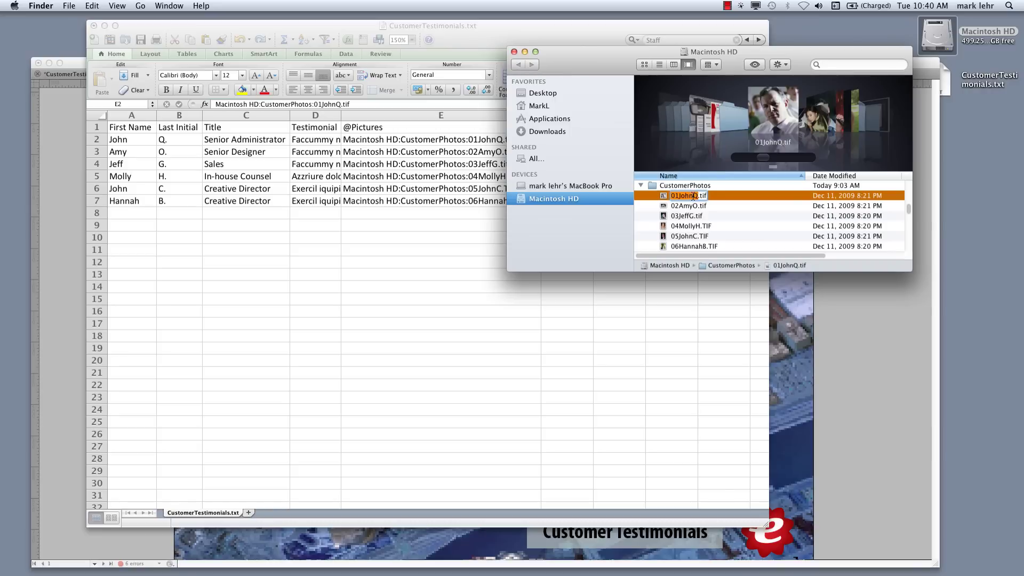
{"action": "left_click_drag", "start_coordinate": [679, 196], "coordinate": [692, 196]}
Copy the 01JohnQ.tif file name from E2's path and compare it with the Finder photo.
{"action": "left_click", "coordinate": [580, 34]}
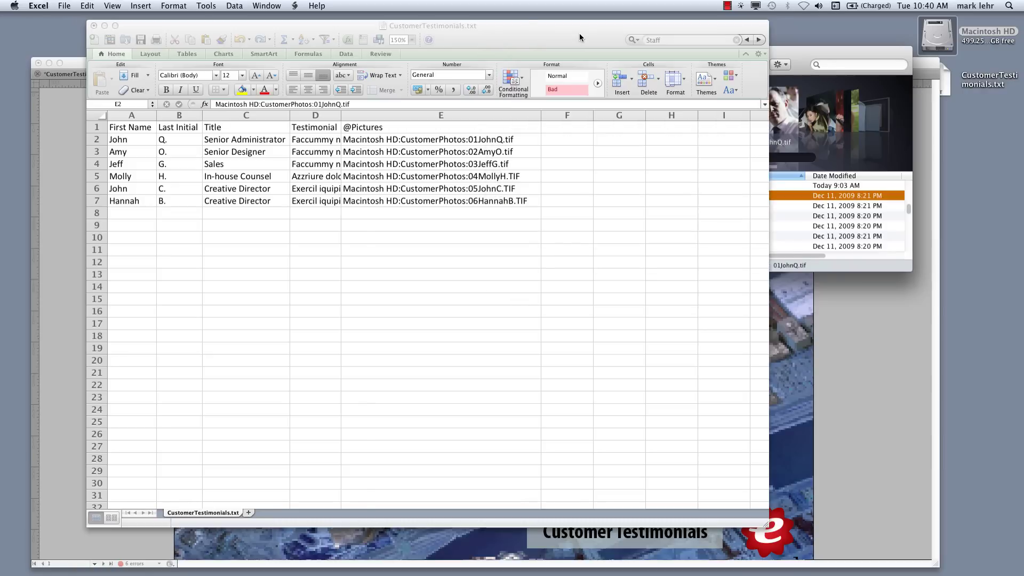
{"action": "double_click", "coordinate": [484, 139]}
{"action": "left_click_drag", "start_coordinate": [468, 140], "coordinate": [515, 141]}
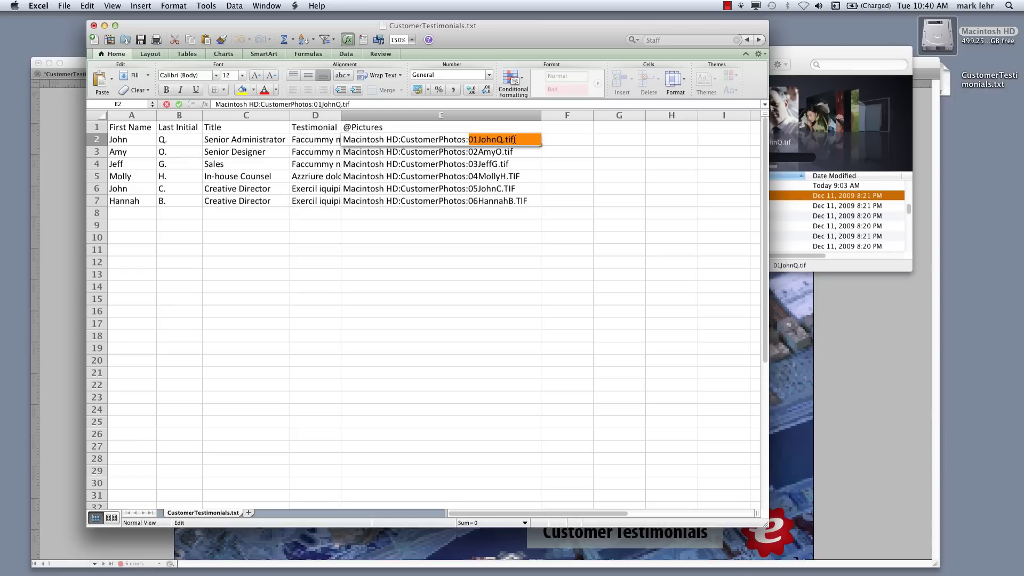
{"action": "key", "text": "super+c"}
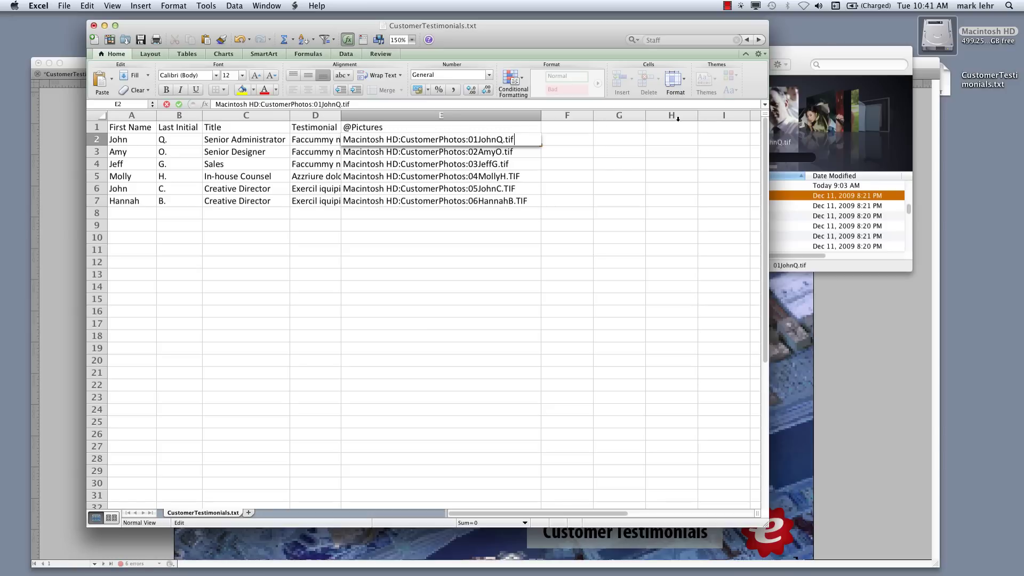
{"action": "left_click", "coordinate": [789, 52]}
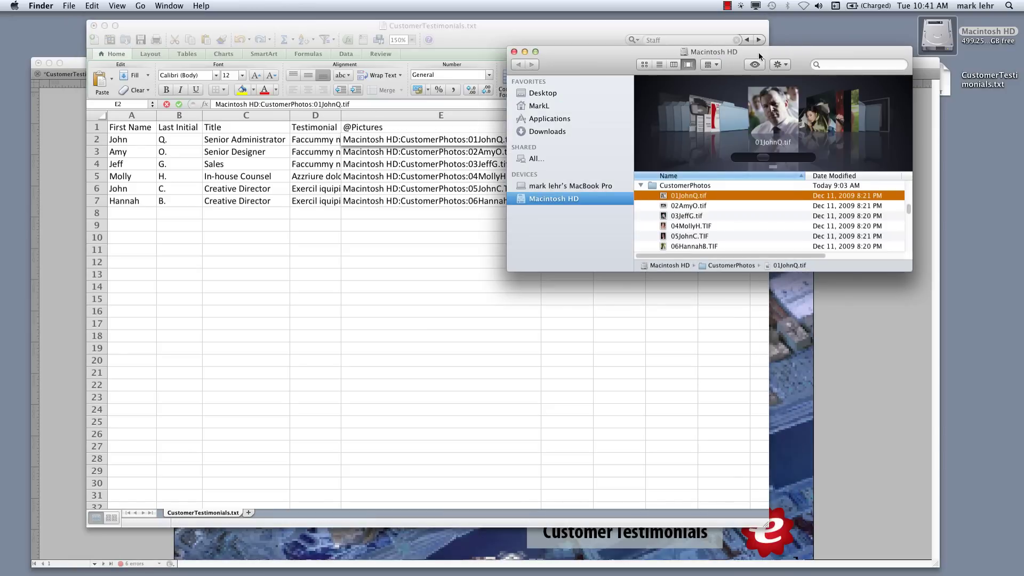
{"action": "left_click", "coordinate": [471, 218]}
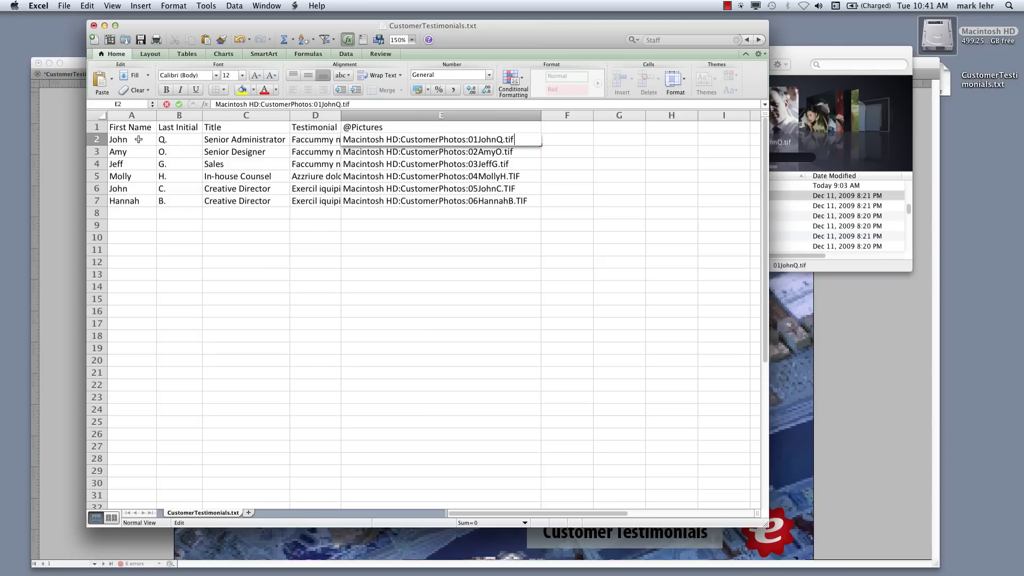
Save with Cmd+S, dismiss the format warning, and review cells D2 and E2.
{"action": "key", "text": "super+s"}
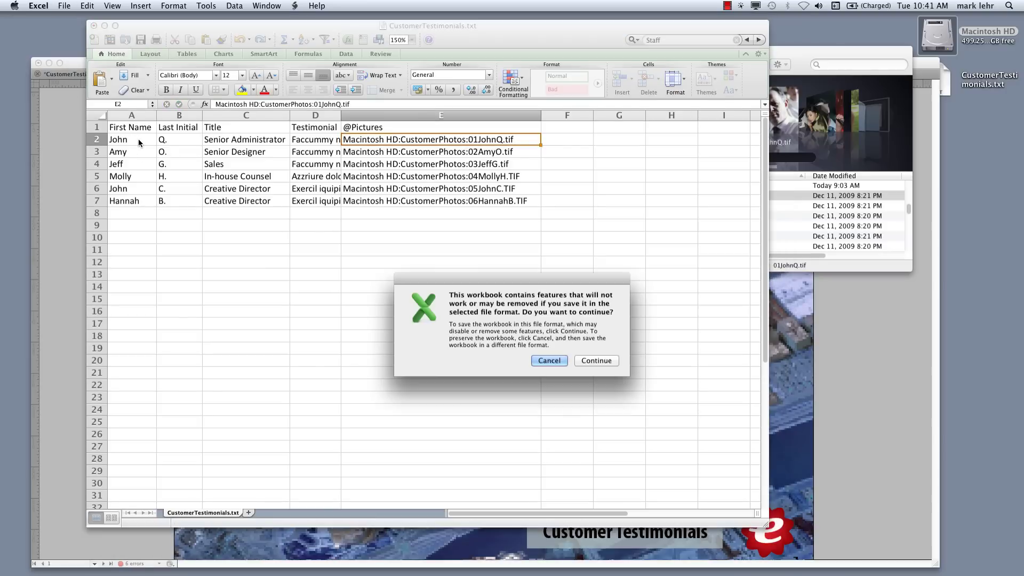
{"action": "key", "text": "Return"}
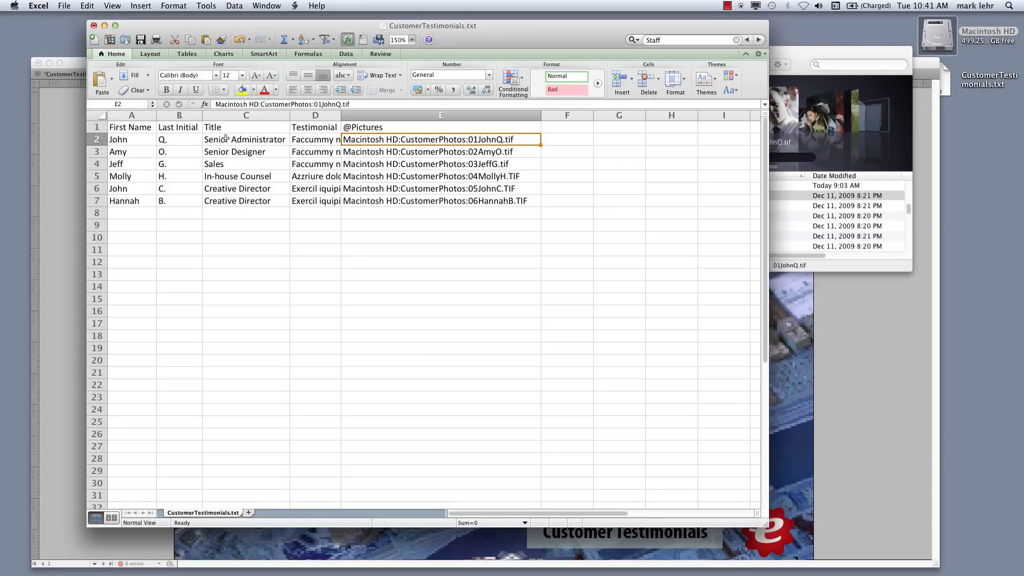
{"action": "left_click", "coordinate": [307, 141]}
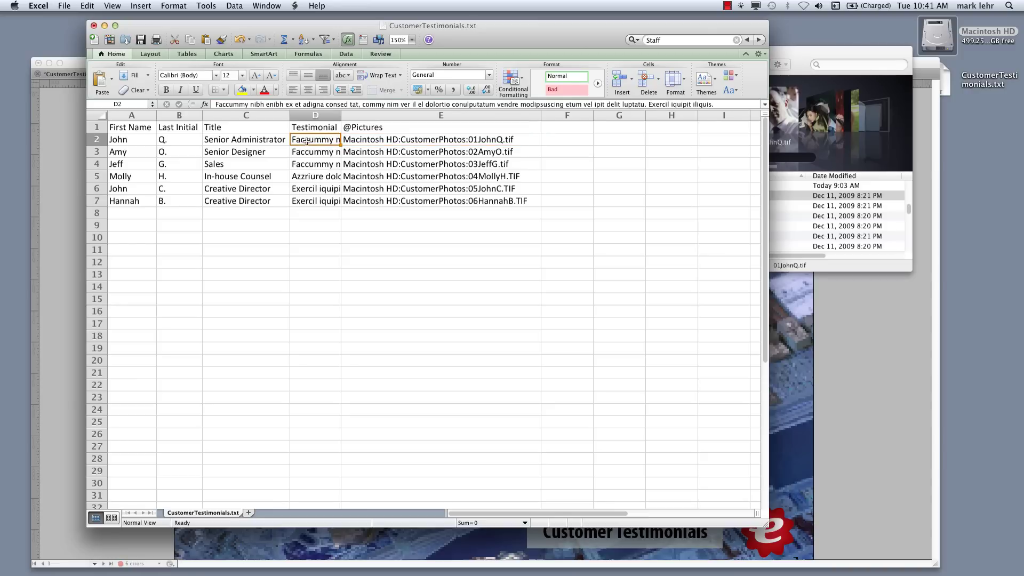
{"action": "left_click", "coordinate": [365, 140]}
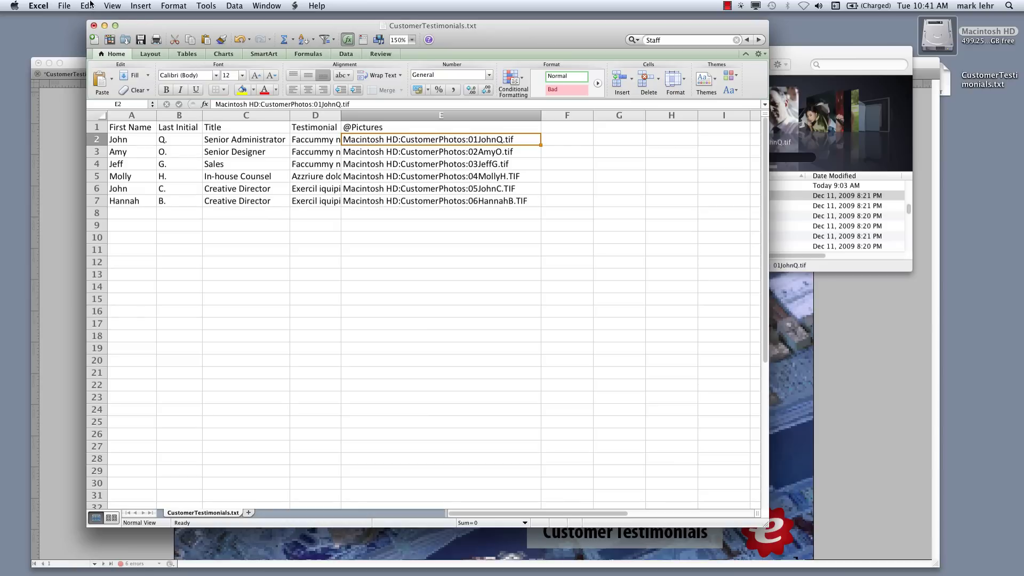
Save as Tab Delimited Text, replacing Desktop CustomerTestimonials.txt, then hide Excel.
{"action": "left_click", "coordinate": [64, 6]}
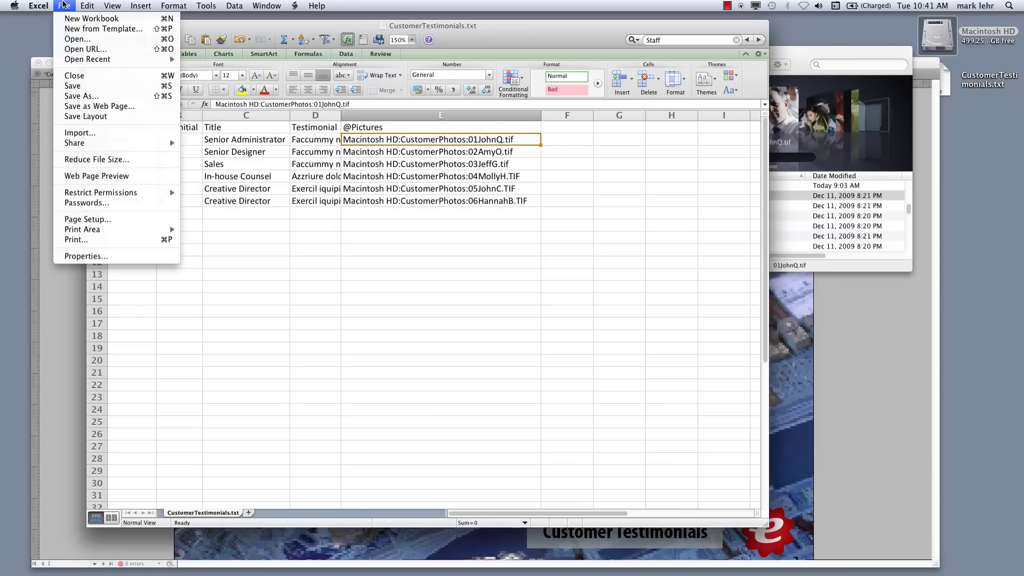
{"action": "left_click", "coordinate": [80, 96]}
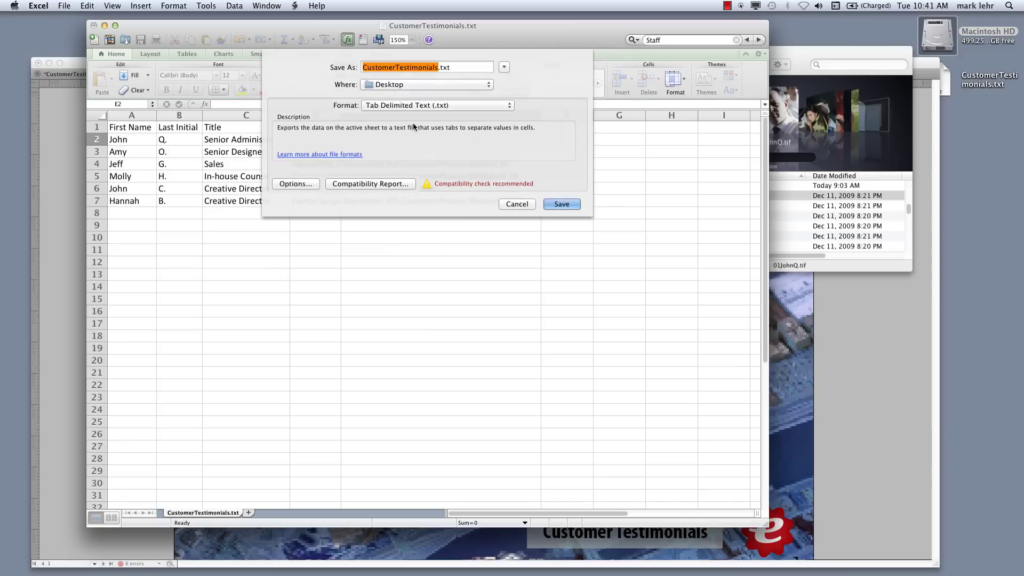
{"action": "left_click", "coordinate": [411, 105]}
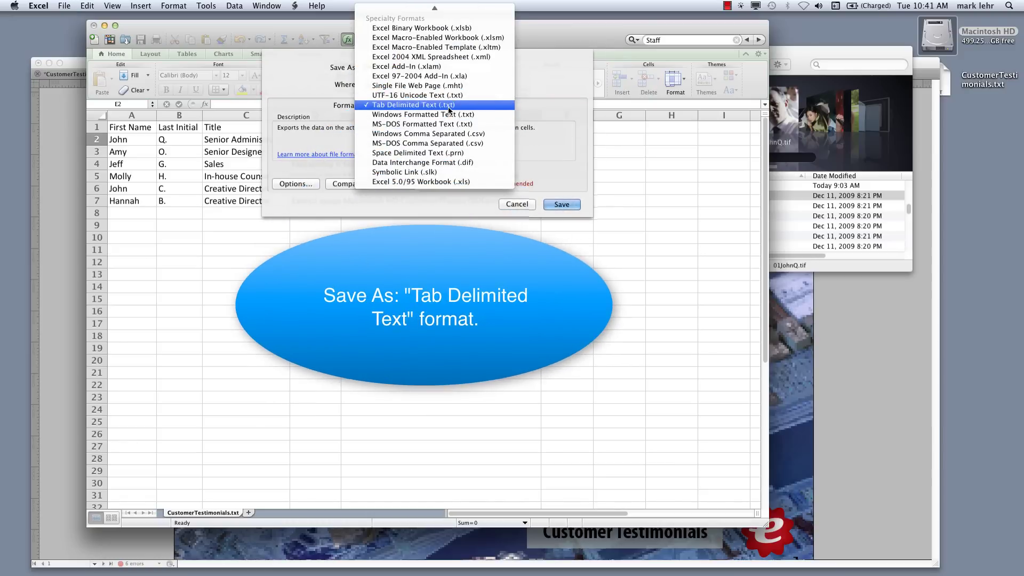
{"action": "left_click", "coordinate": [460, 106]}
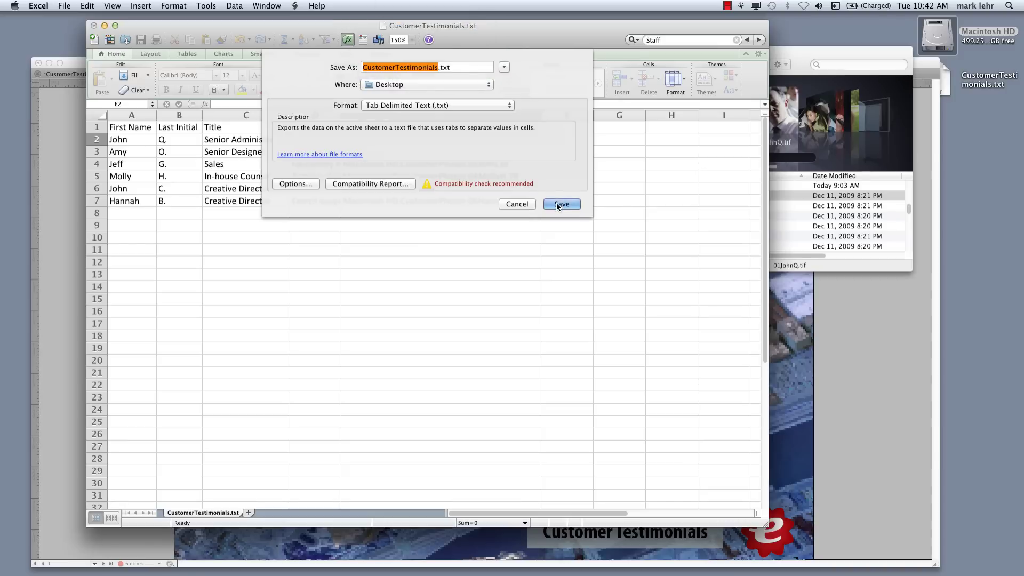
{"action": "left_click", "coordinate": [560, 204]}
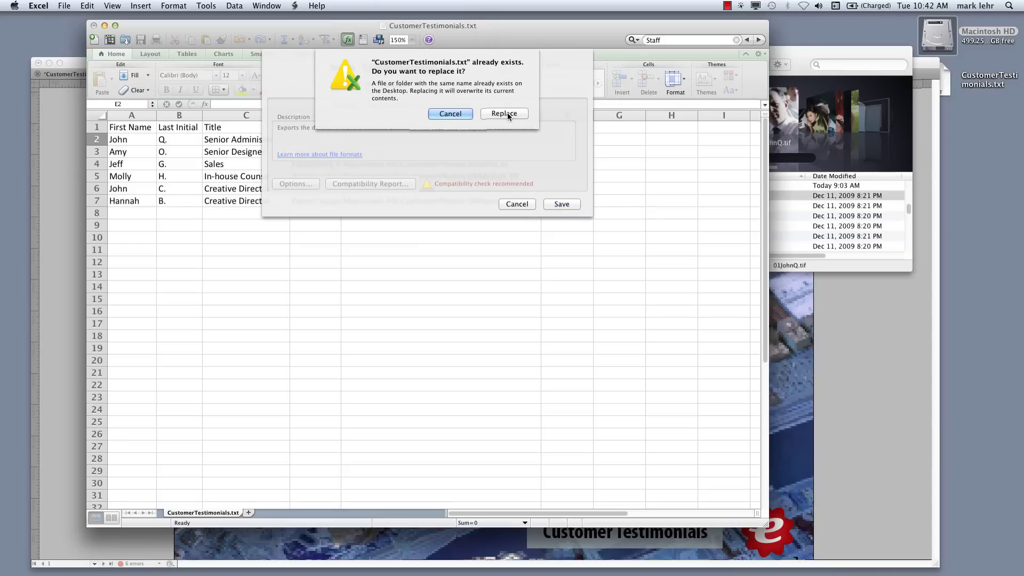
{"action": "left_click", "coordinate": [504, 113]}
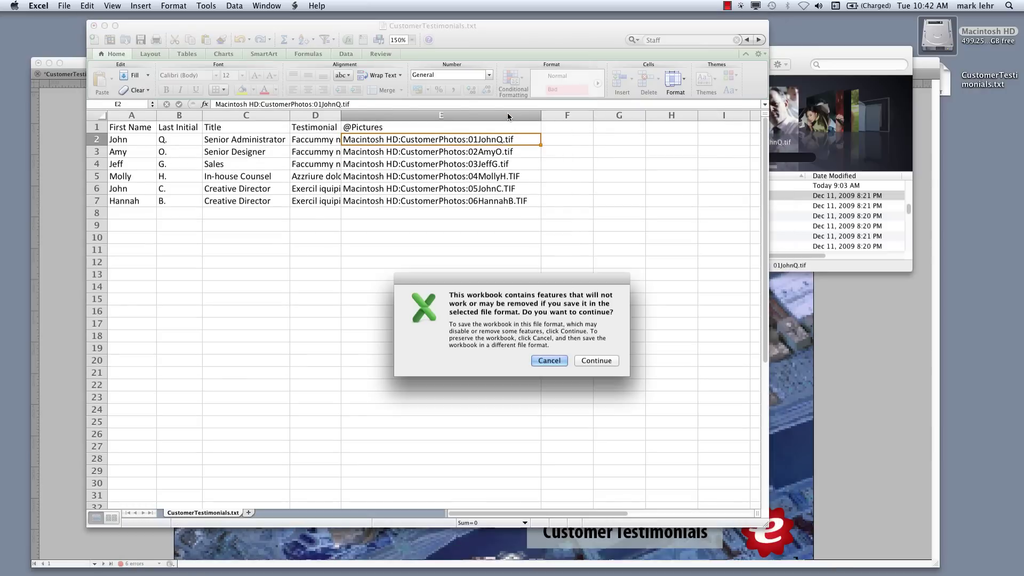
{"action": "left_click", "coordinate": [596, 360]}
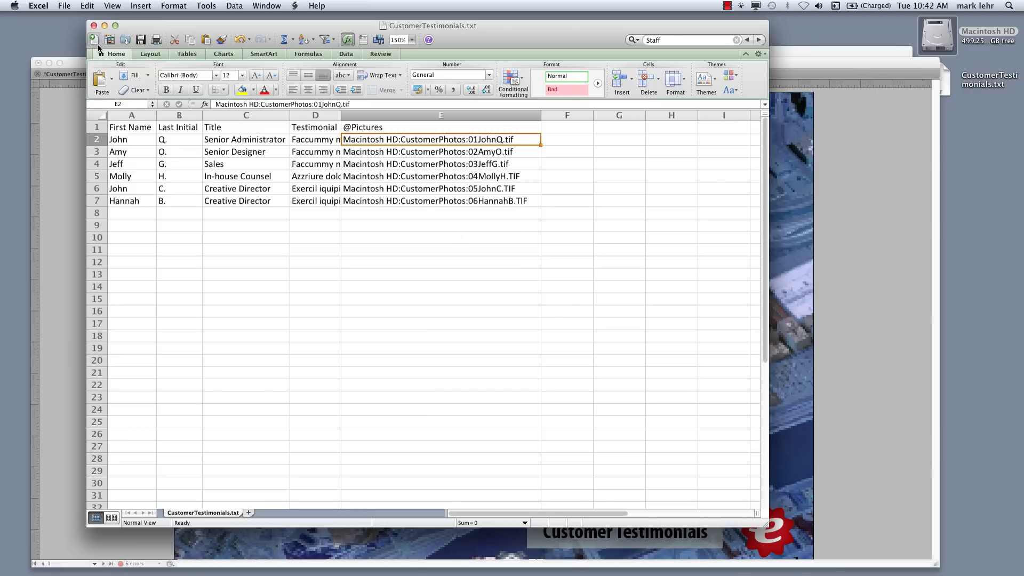
{"action": "left_click", "coordinate": [40, 6]}
{"action": "left_click", "coordinate": [68, 80]}
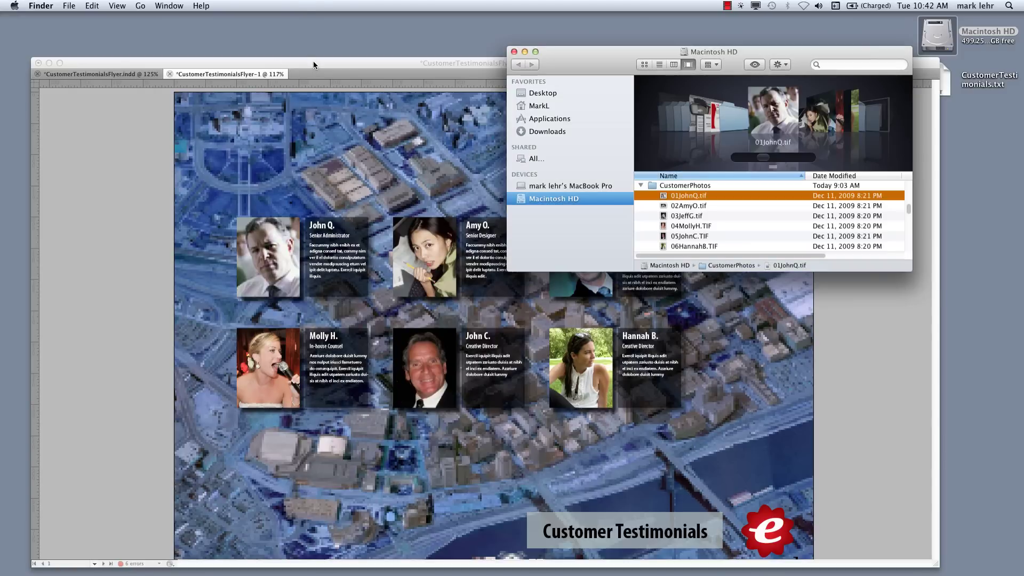
Bring InDesign forward, reposition the document window, and close CustomerTestimonialsFlyer-1.
{"action": "left_click", "coordinate": [309, 65]}
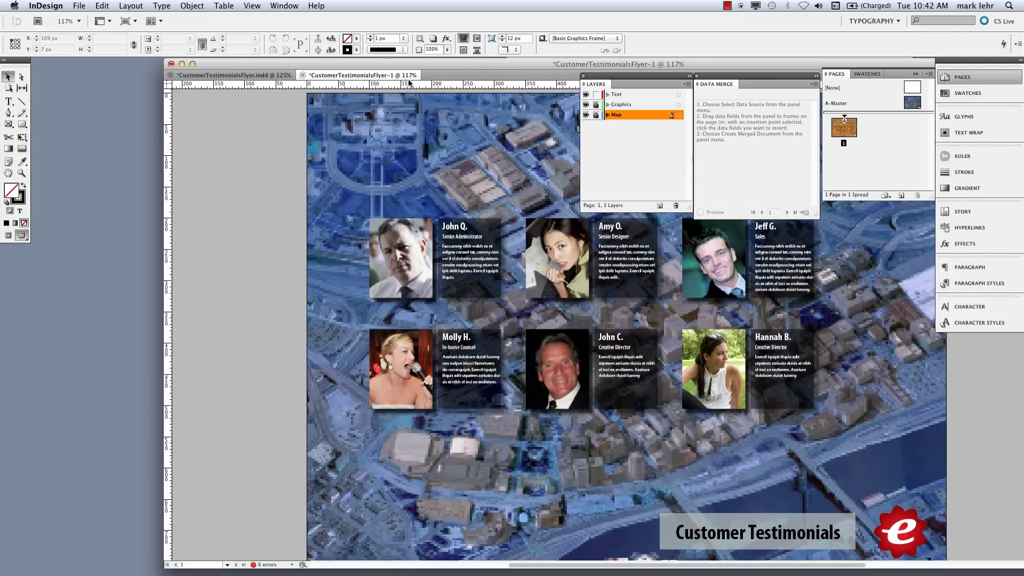
{"action": "left_click_drag", "start_coordinate": [443, 66], "coordinate": [313, 70]}
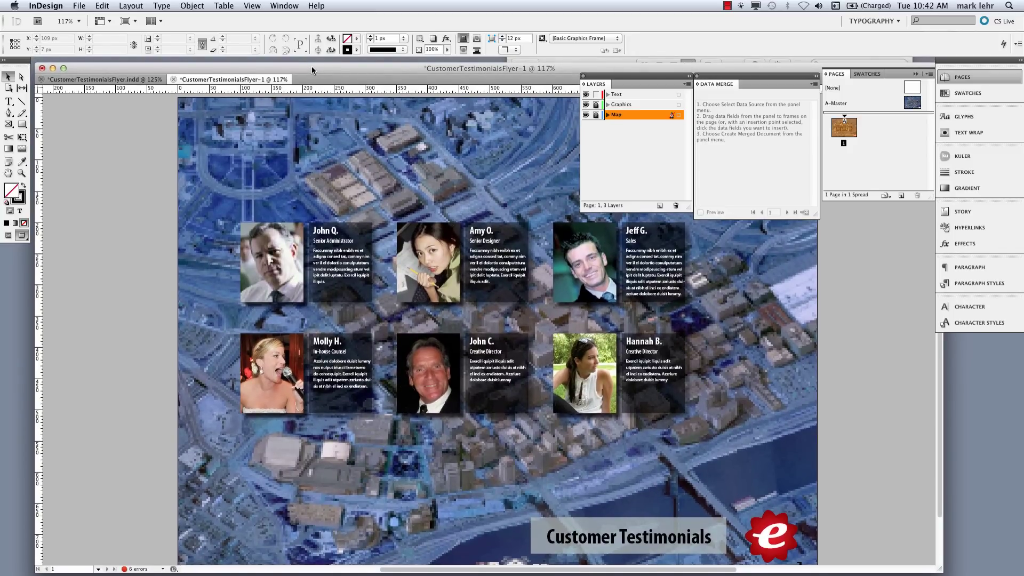
{"action": "left_click", "coordinate": [173, 80]}
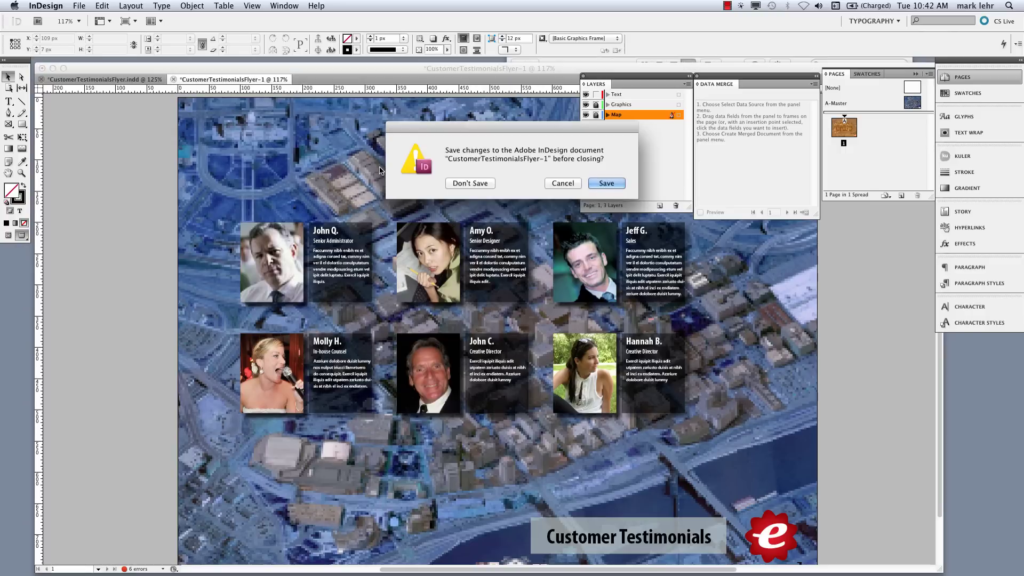
Discard Flyer-1's changes and open the A-Master page of CustomerTestimonialsFlyer.indd.
{"action": "left_click", "coordinate": [463, 184]}
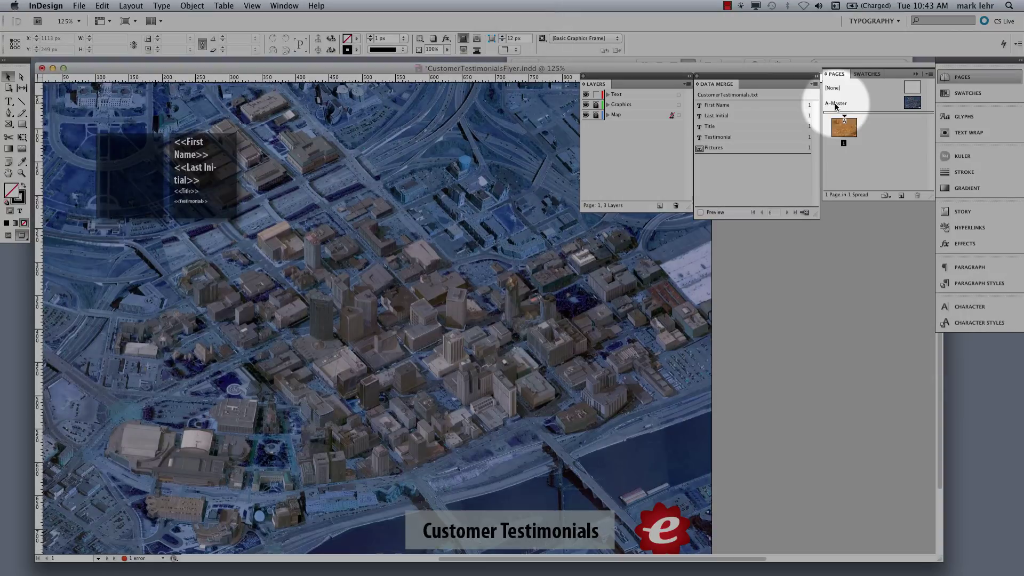
{"action": "double_click", "coordinate": [836, 104]}
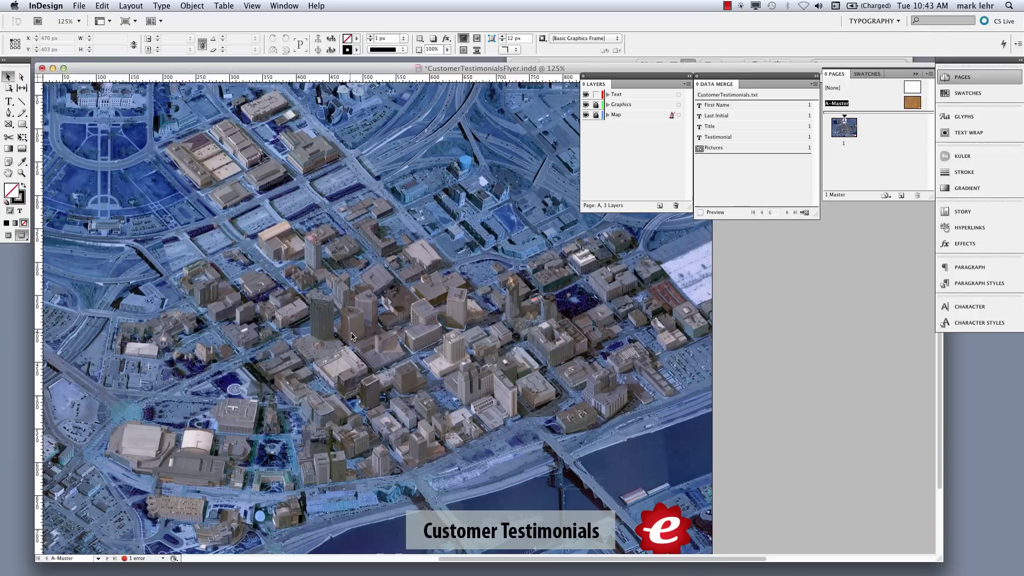
{"action": "mouse_move", "coordinate": [936, 418]}
{"action": "left_mouse_down"}
{"action": "mouse_move", "coordinate": [937, 458]}
{"action": "mouse_move", "coordinate": [935, 429]}
{"action": "left_mouse_up"}
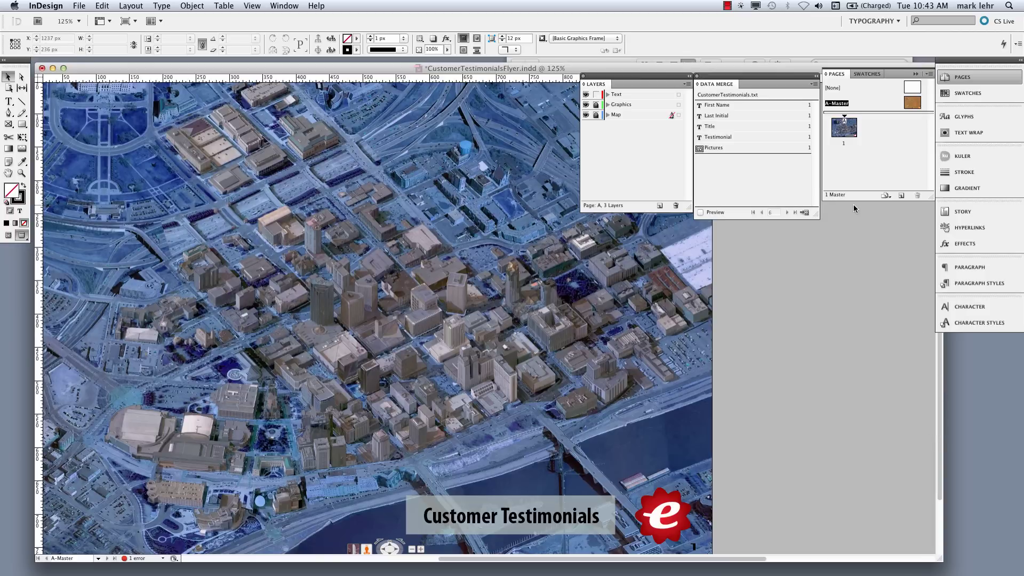
Return to page 1 and hide the Map and Graphics layers, keeping Text visible.
{"action": "double_click", "coordinate": [844, 130]}
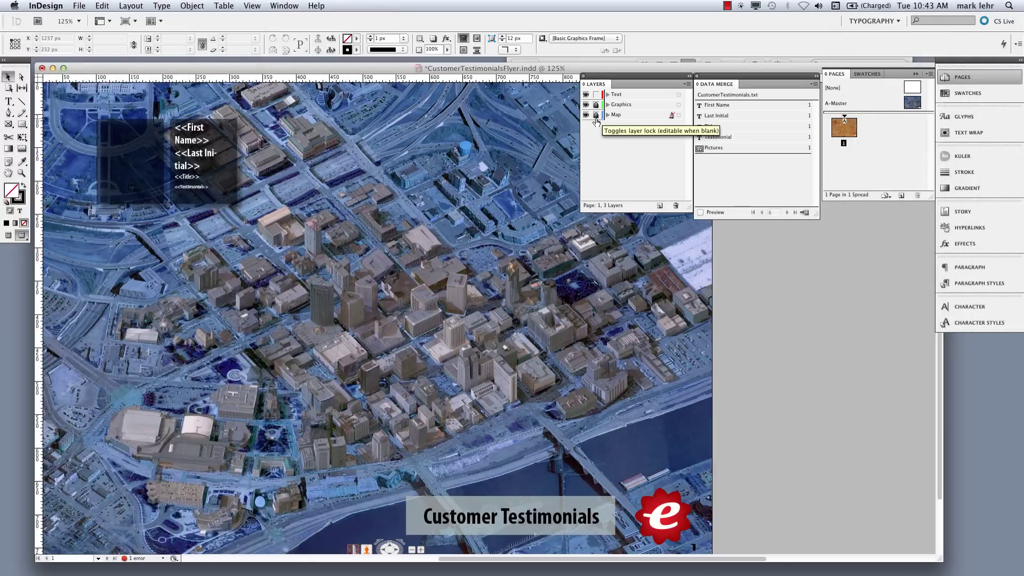
{"action": "left_click", "coordinate": [586, 115]}
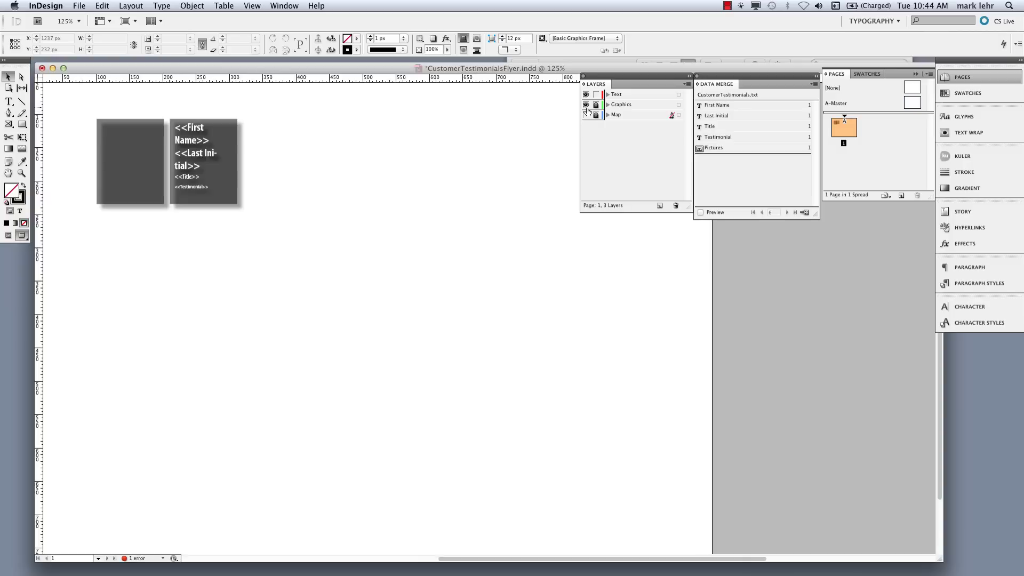
{"action": "left_click", "coordinate": [586, 105]}
{"action": "left_click", "coordinate": [586, 95]}
{"action": "left_click", "coordinate": [586, 95]}
Zoom in on the two frames and place the Pictures field into the left photo frame.
{"action": "left_click", "coordinate": [22, 173]}
{"action": "left_click_drag", "start_coordinate": [61, 103], "coordinate": [300, 261]}
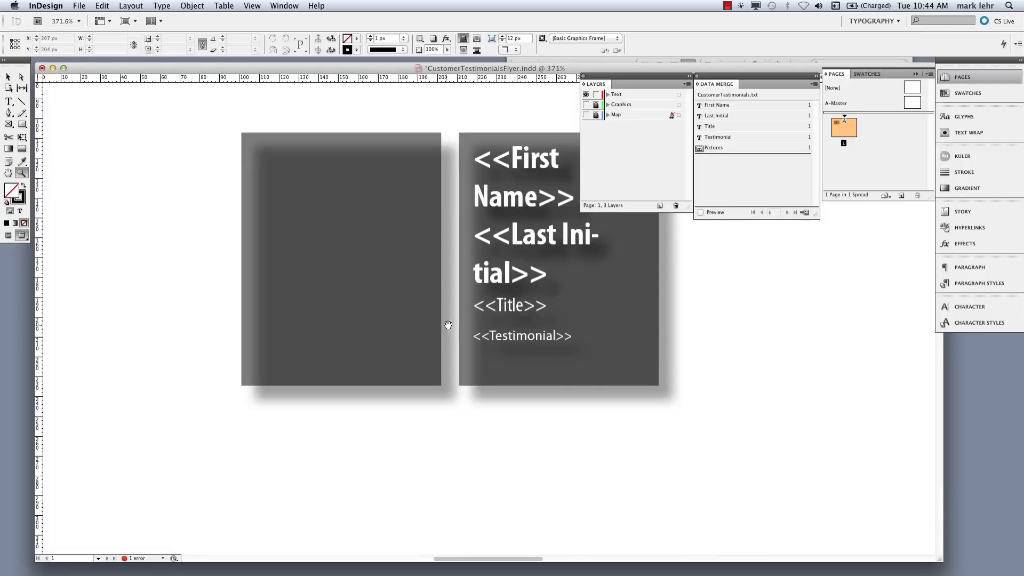
{"action": "left_click_drag", "start_coordinate": [446, 325], "coordinate": [295, 320]}
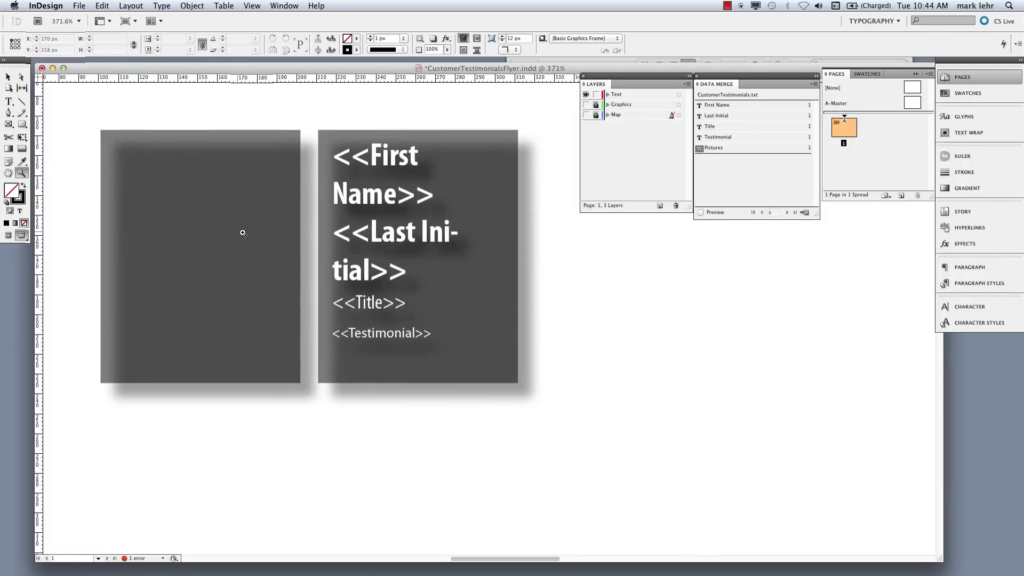
{"action": "left_click", "coordinate": [8, 77]}
{"action": "left_click", "coordinate": [168, 168]}
{"action": "left_click", "coordinate": [161, 164]}
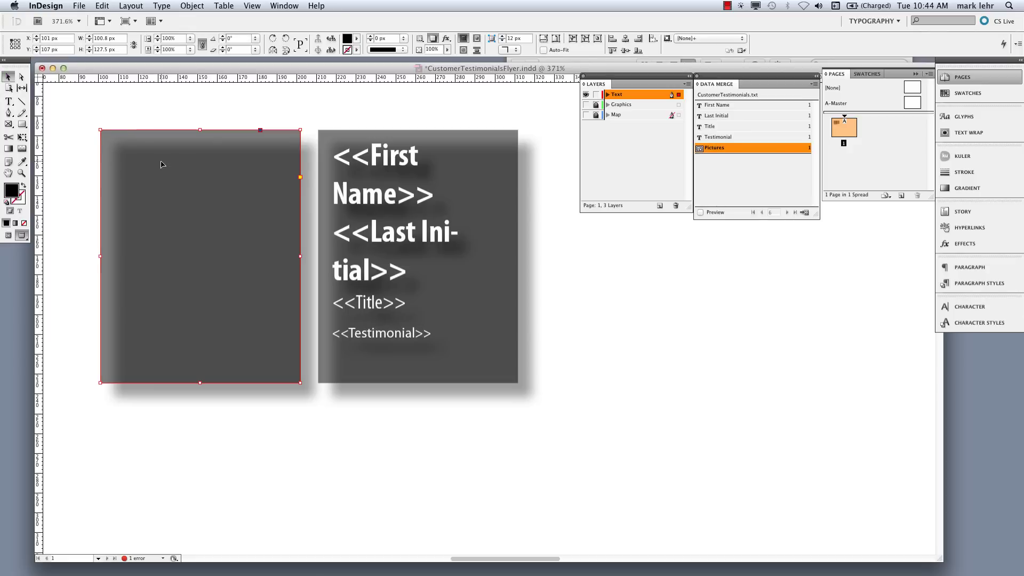
{"action": "left_click", "coordinate": [7, 235]}
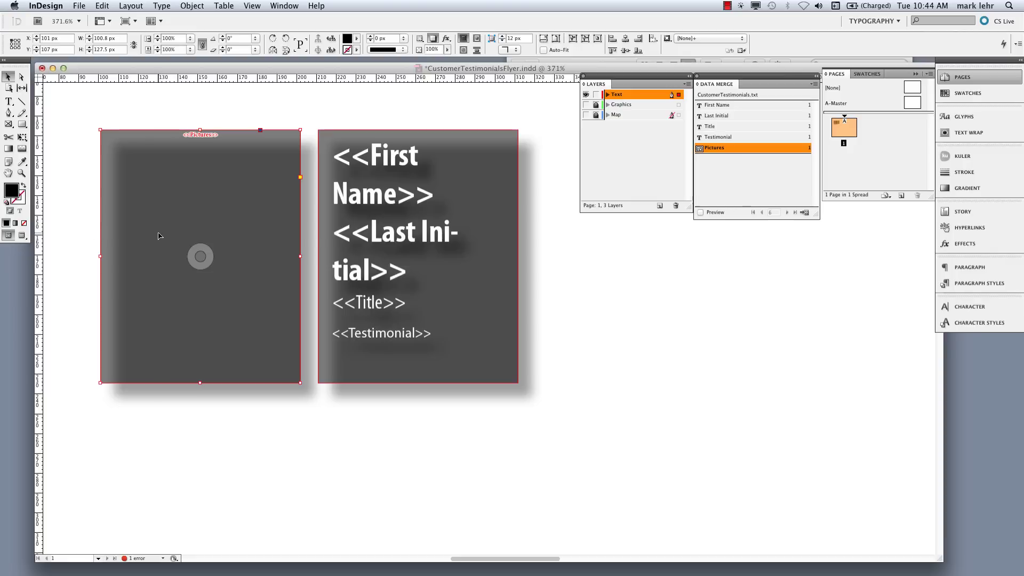
{"action": "left_click", "coordinate": [472, 261]}
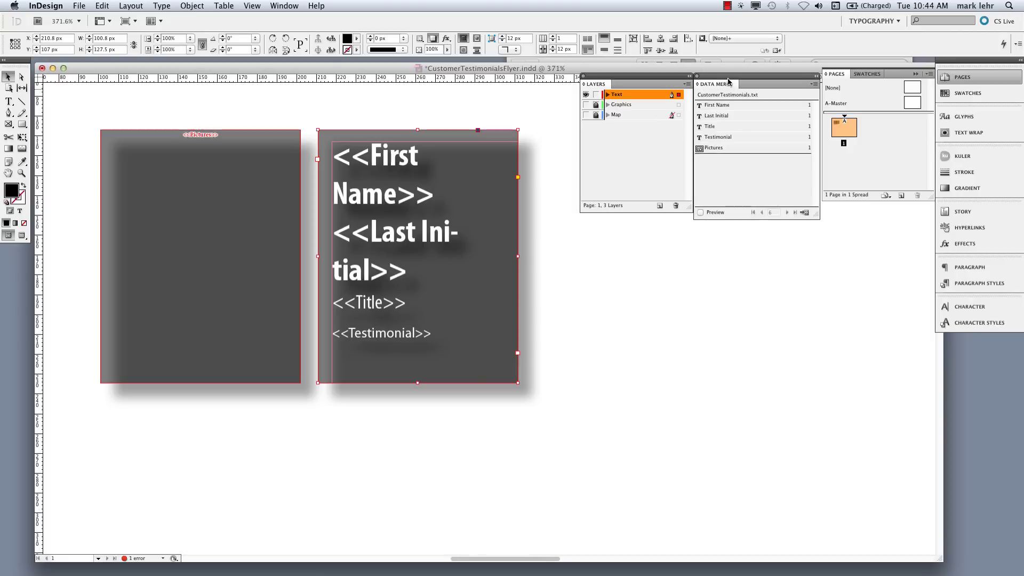
Float the Data Merge panel and remove the CustomerTestimonials.txt data source, confirming the removal.
{"action": "double_click", "coordinate": [674, 76]}
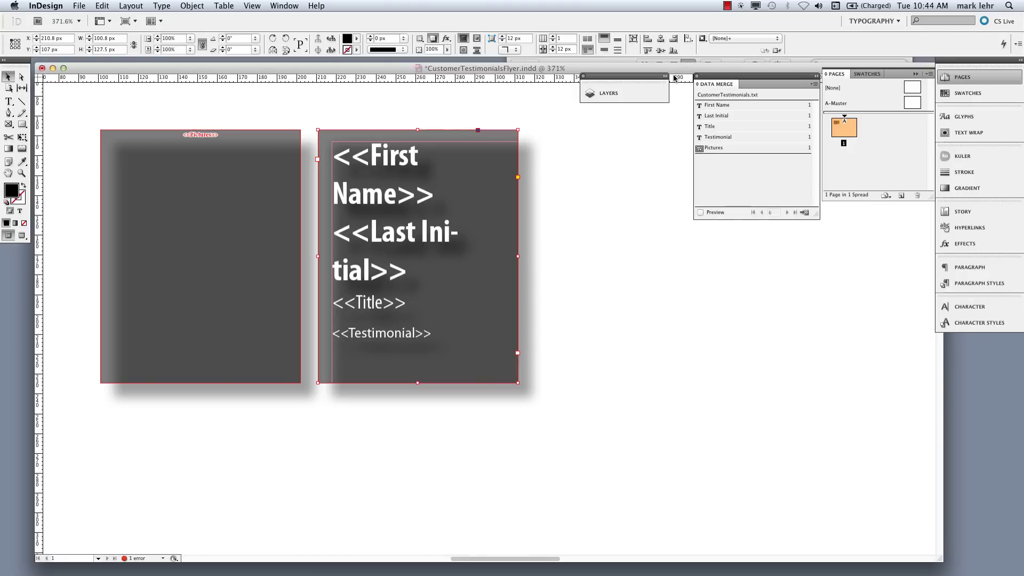
{"action": "left_click_drag", "start_coordinate": [723, 81], "coordinate": [654, 137]}
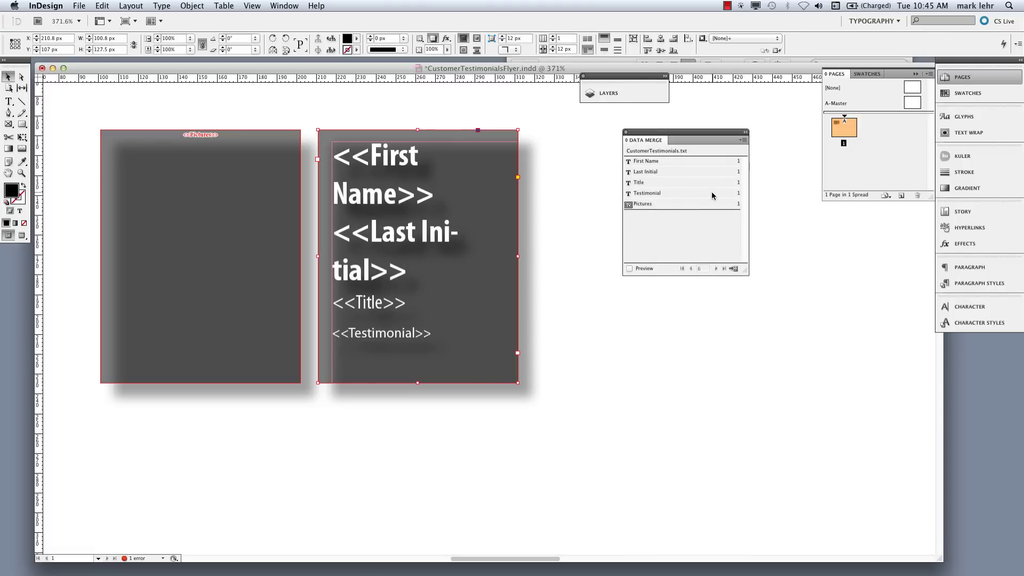
{"action": "left_click", "coordinate": [743, 141]}
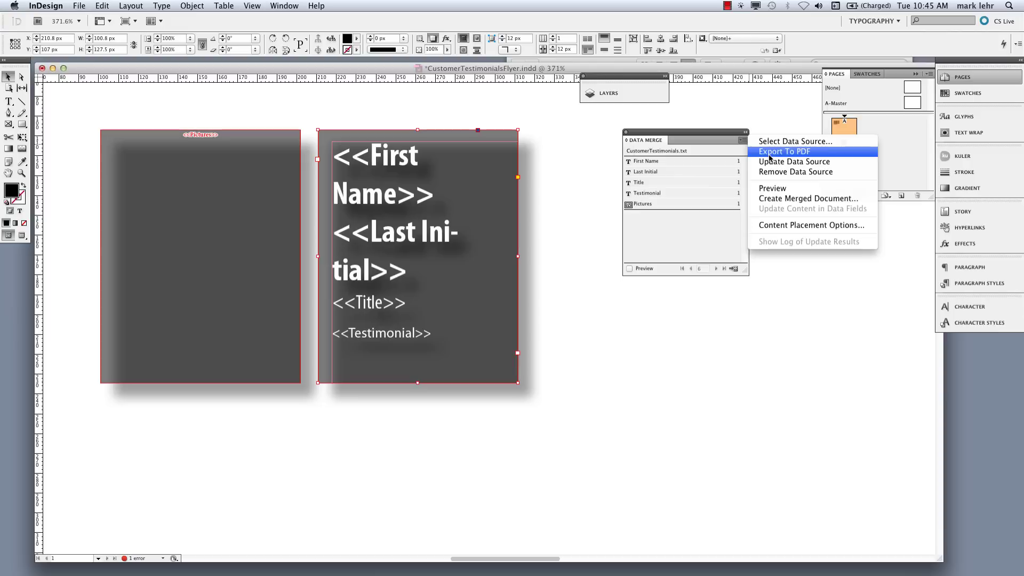
{"action": "left_click", "coordinate": [774, 172]}
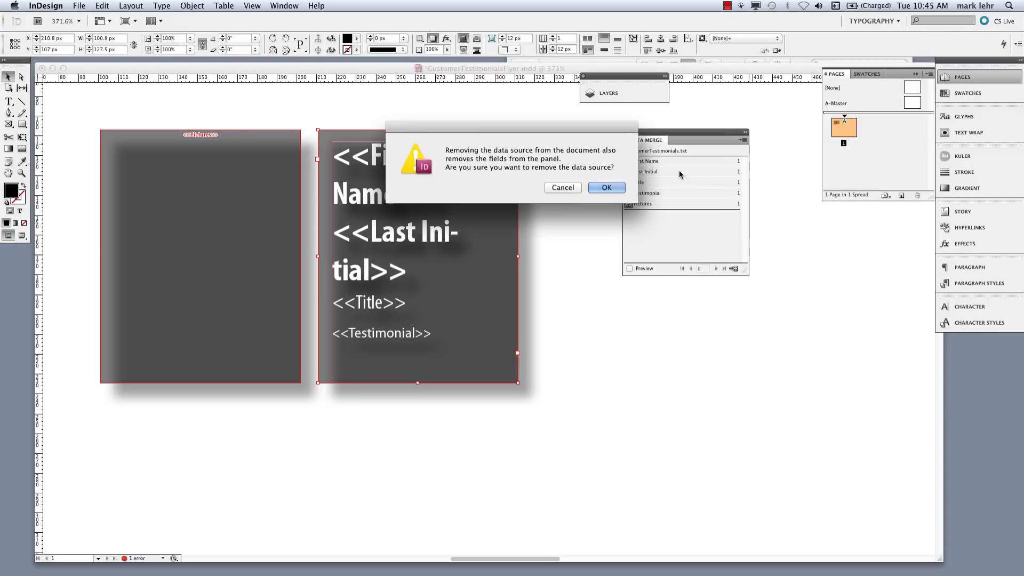
{"action": "left_click", "coordinate": [608, 188]}
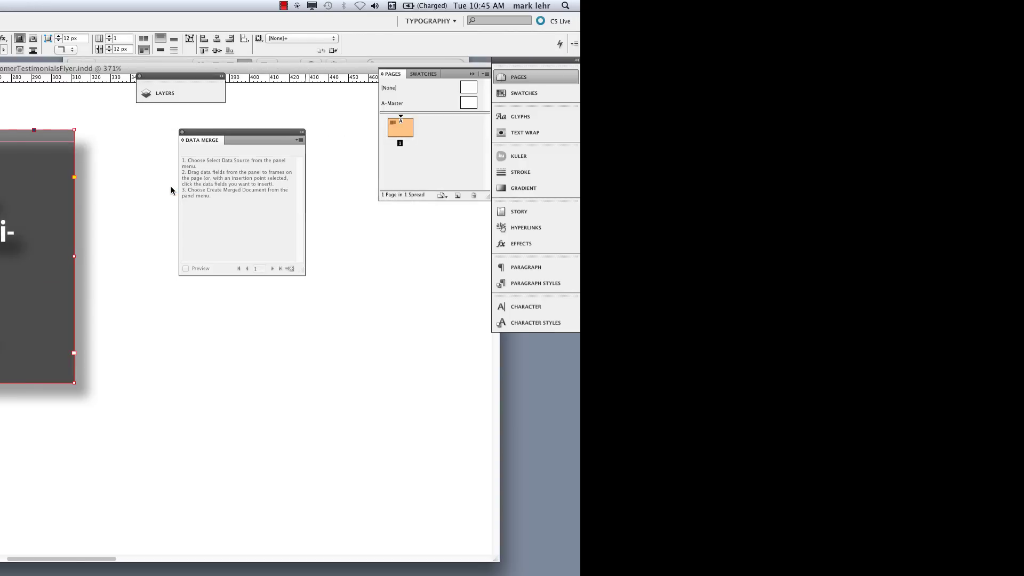